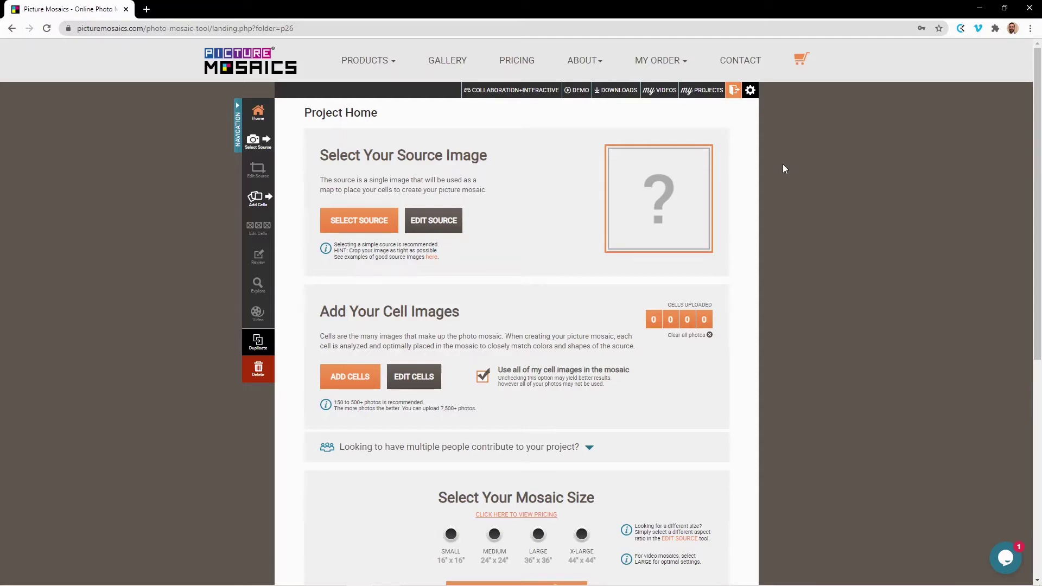
# - Open the Select Source uploader from Project Home
pyautogui.click(359, 225)
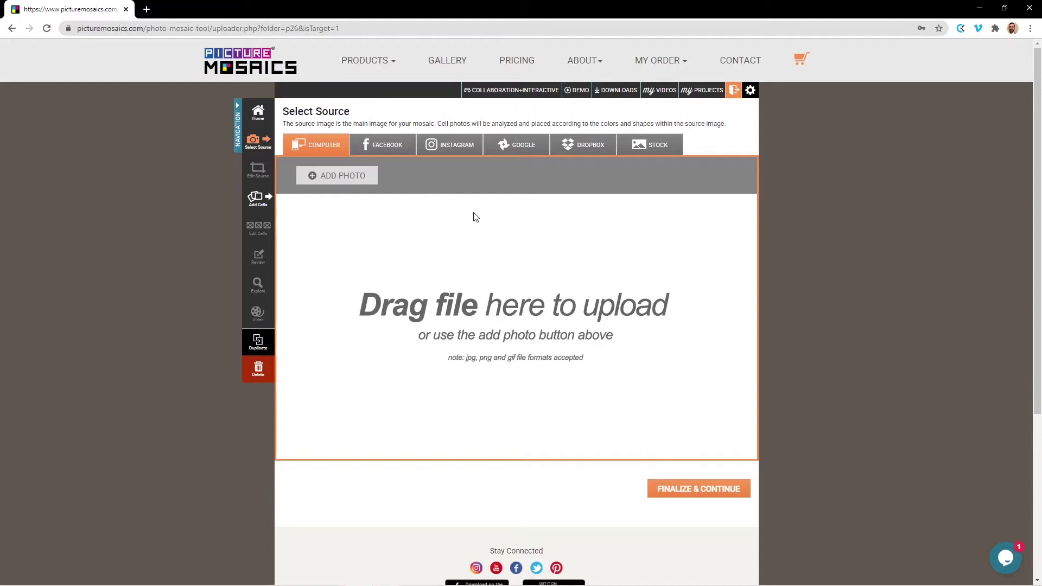
# - Upload source.jpg, the kayak photo, from This PC > Pictures
pyautogui.click(364, 178)
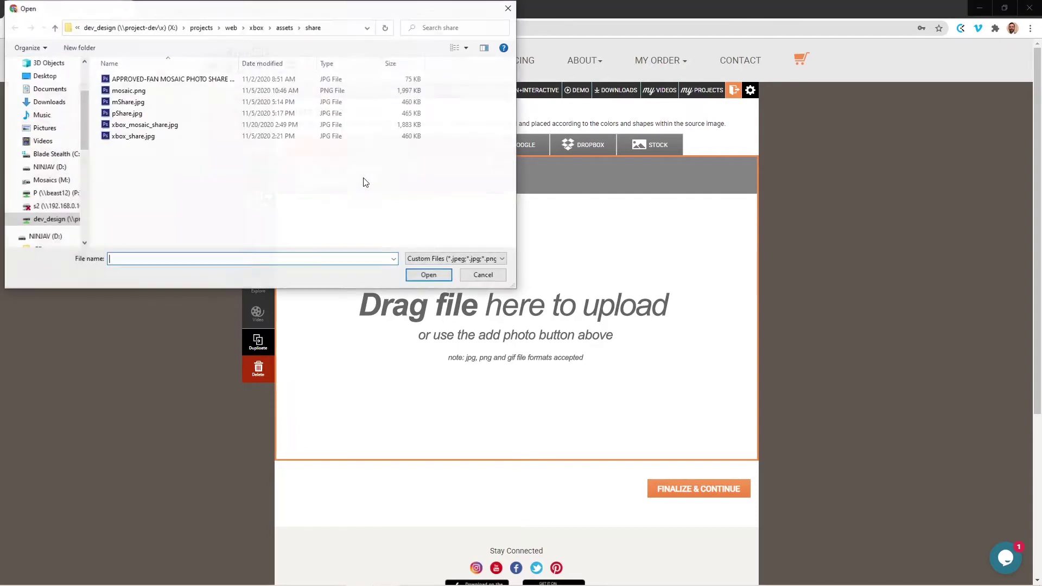
pyautogui.click(44, 127)
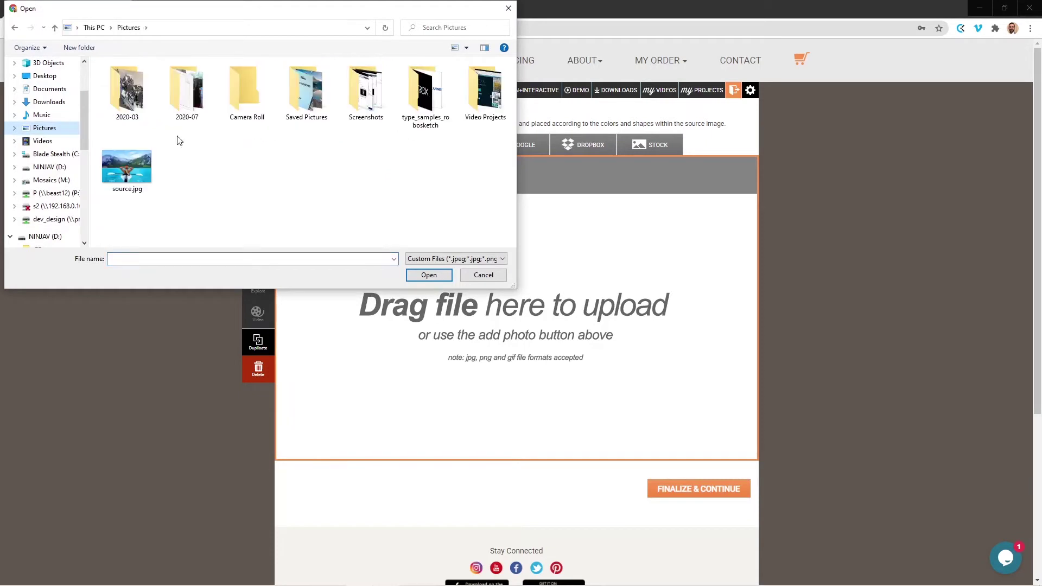
pyautogui.click(123, 169)
pyautogui.click(428, 275)
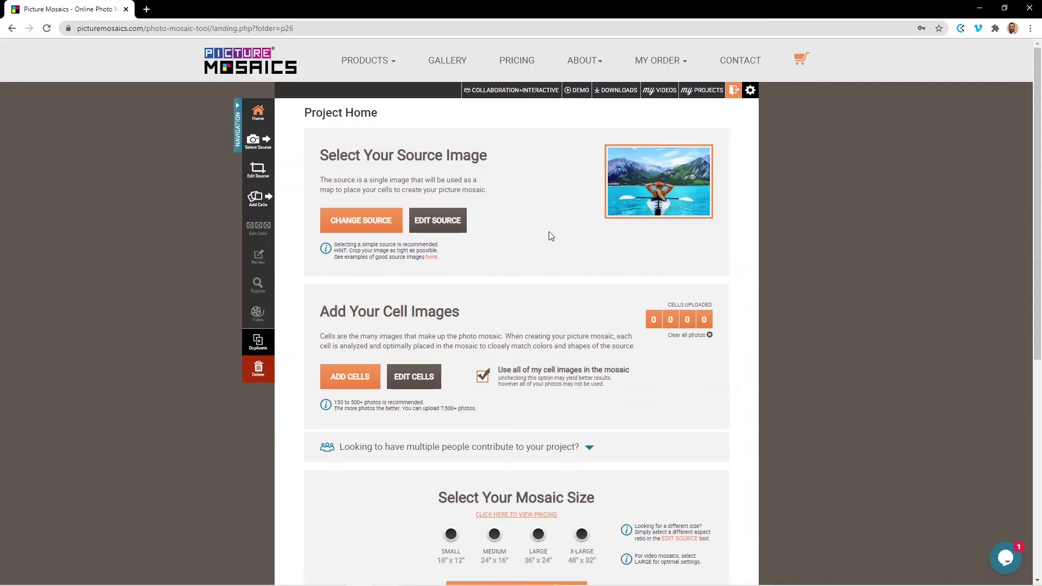
# - Shift the kayak photo's 3:2 crop frame, zoom in, and rotate it back upright
pyautogui.click(447, 232)
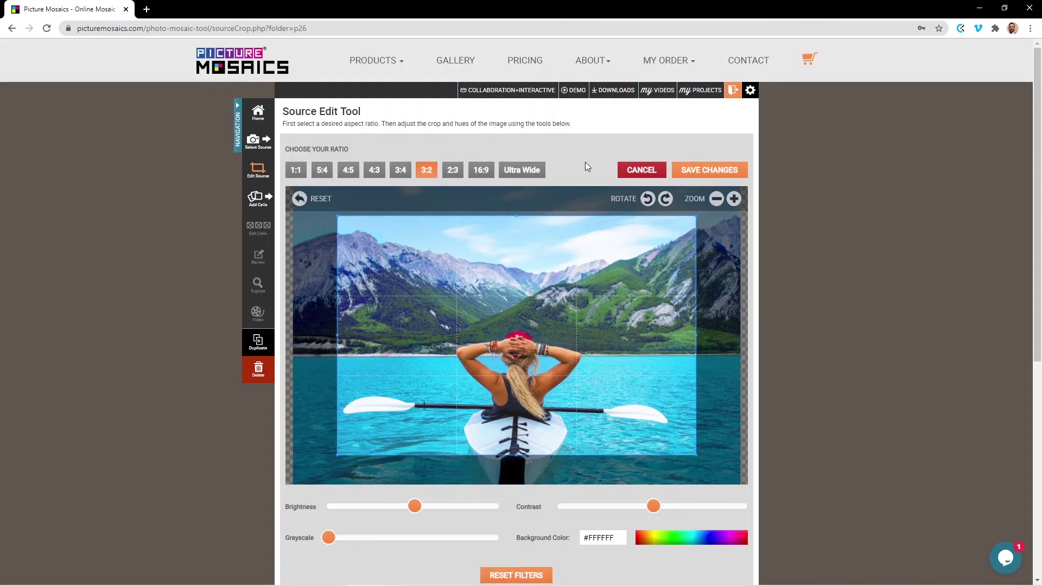
pyautogui.moveTo(591, 362); pyautogui.dragTo(590, 368)
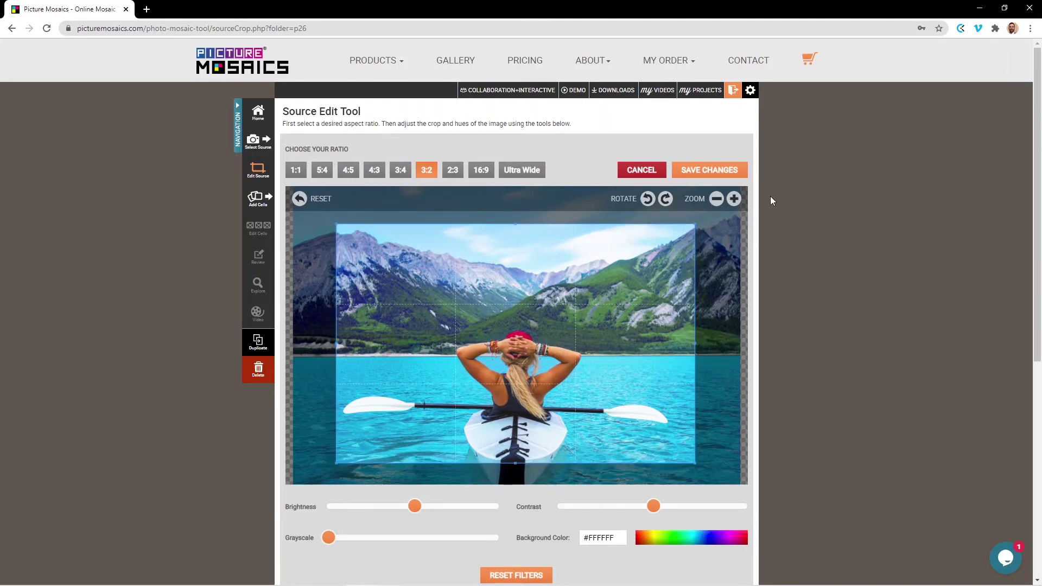
pyautogui.click(734, 199)
pyautogui.click(665, 199)
pyautogui.click(665, 199)
pyautogui.click(666, 200)
pyautogui.scroll(-1, 815, 317)
pyautogui.scroll(-1, 807, 341)
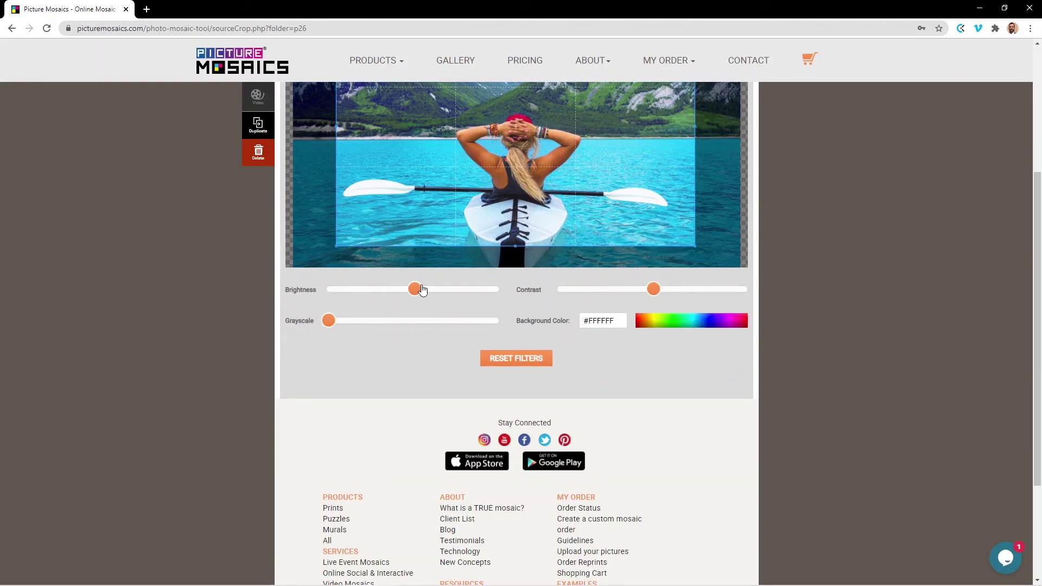
pyautogui.moveTo(417, 290)
pyautogui.mouseDown()
pyautogui.moveTo(445, 290)
pyautogui.moveTo(414, 290)
pyautogui.mouseUp()
pyautogui.moveTo(654, 291)
pyautogui.mouseDown()
pyautogui.moveTo(619, 291)
pyautogui.moveTo(650, 291)
pyautogui.mouseUp()
pyautogui.moveTo(327, 326)
pyautogui.mouseDown()
pyautogui.moveTo(464, 325)
pyautogui.moveTo(329, 326)
pyautogui.mouseUp()
pyautogui.scroll(1, 644, 394)
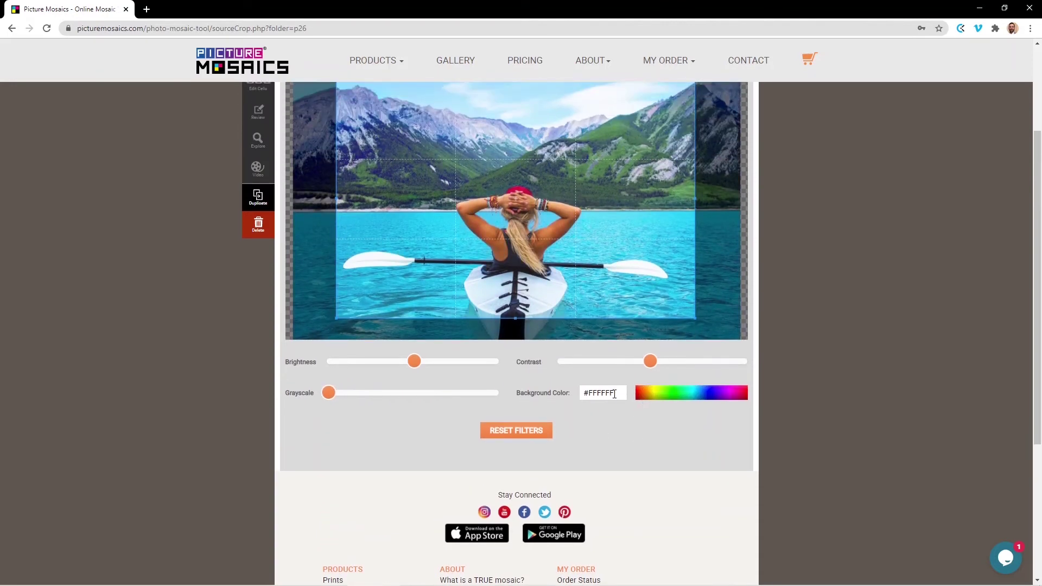
pyautogui.click(664, 394)
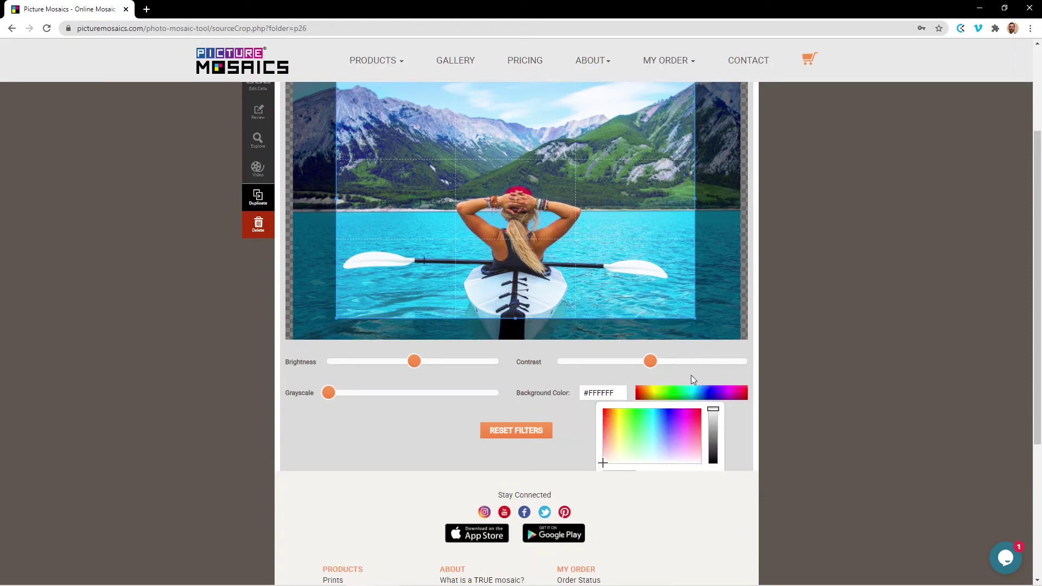
pyautogui.scroll(1, 456, 458)
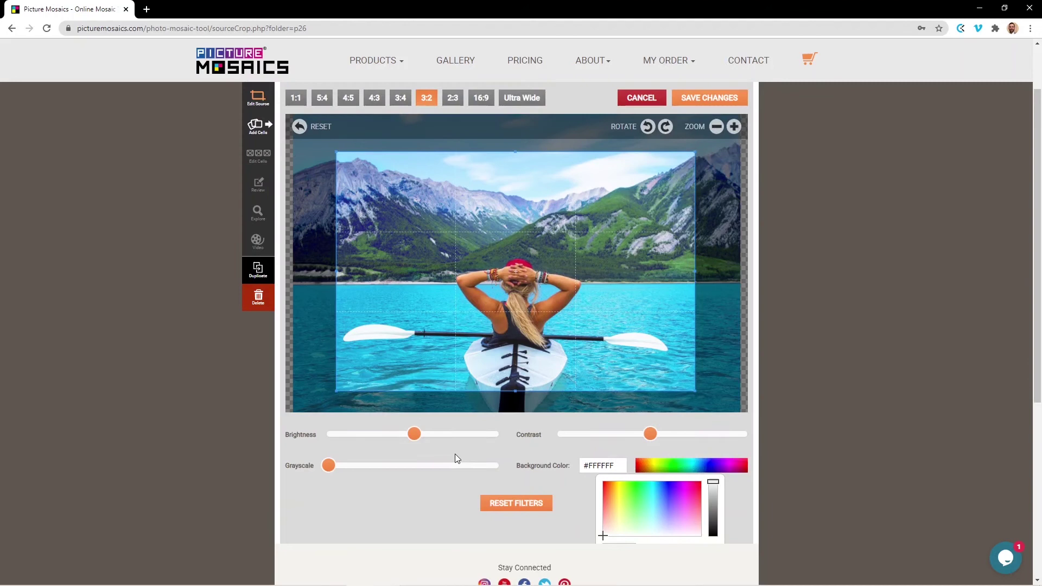
pyautogui.scroll(-1, 476, 443)
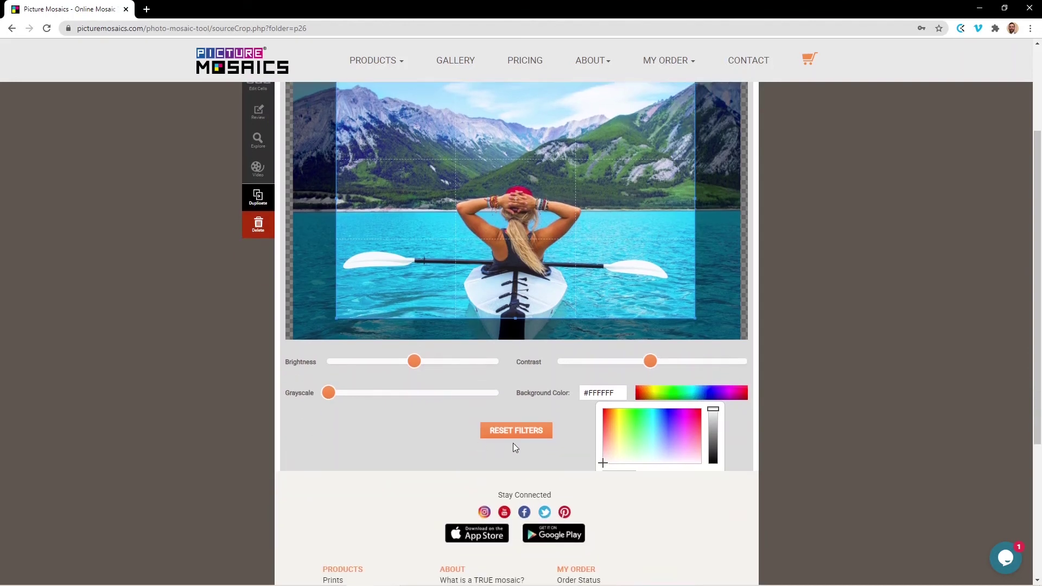
pyautogui.click(517, 438)
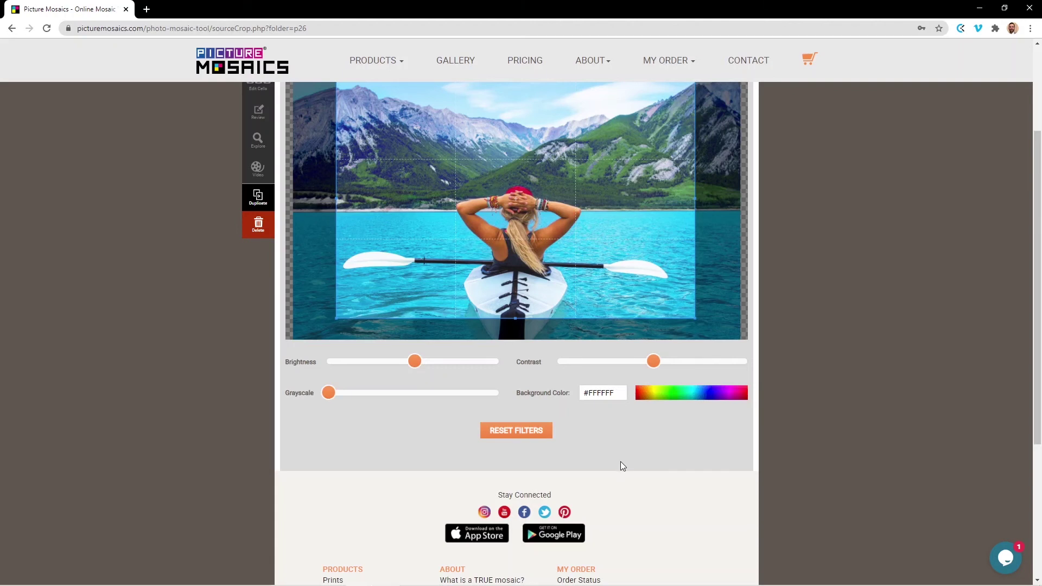
# - Move the 3:2 crop to the photo's bottom edge and save for preview
pyautogui.moveTo(578, 277)
pyautogui.mouseDown()
pyautogui.moveTo(604, 291)
pyautogui.moveTo(607, 275)
pyautogui.mouseUp()
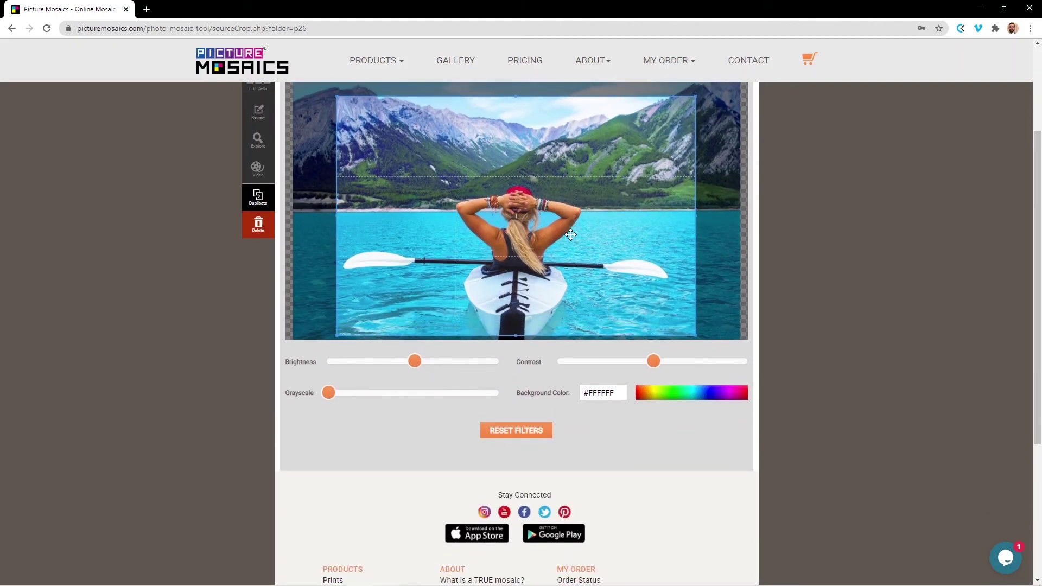
pyautogui.moveTo(571, 224); pyautogui.dragTo(565, 238)
pyautogui.scroll(2, 823, 237)
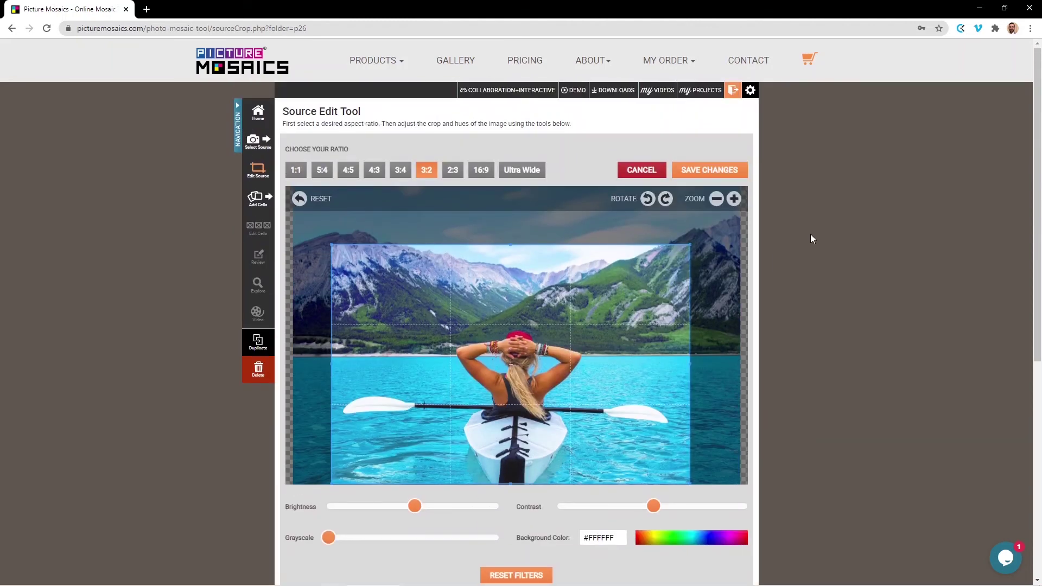
pyautogui.click(725, 169)
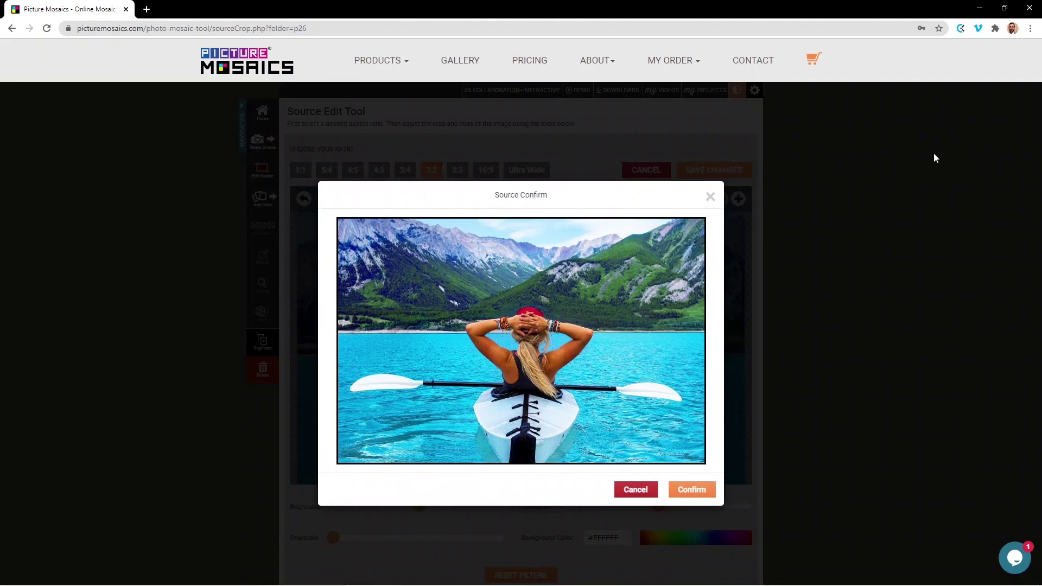
# - Confirm the 3:2 kayak crop in the Source Confirm dialog
pyautogui.click(690, 491)
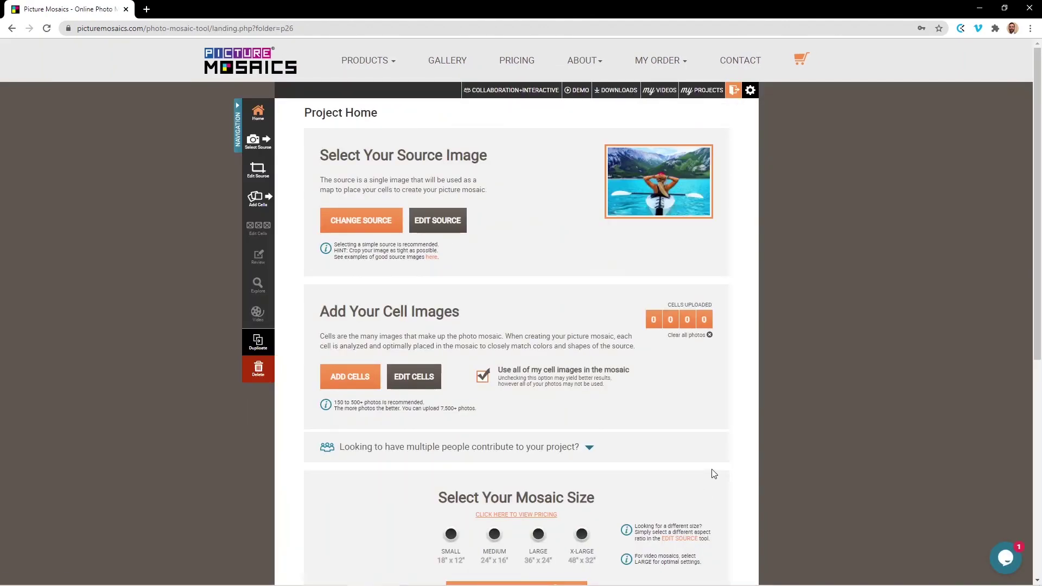